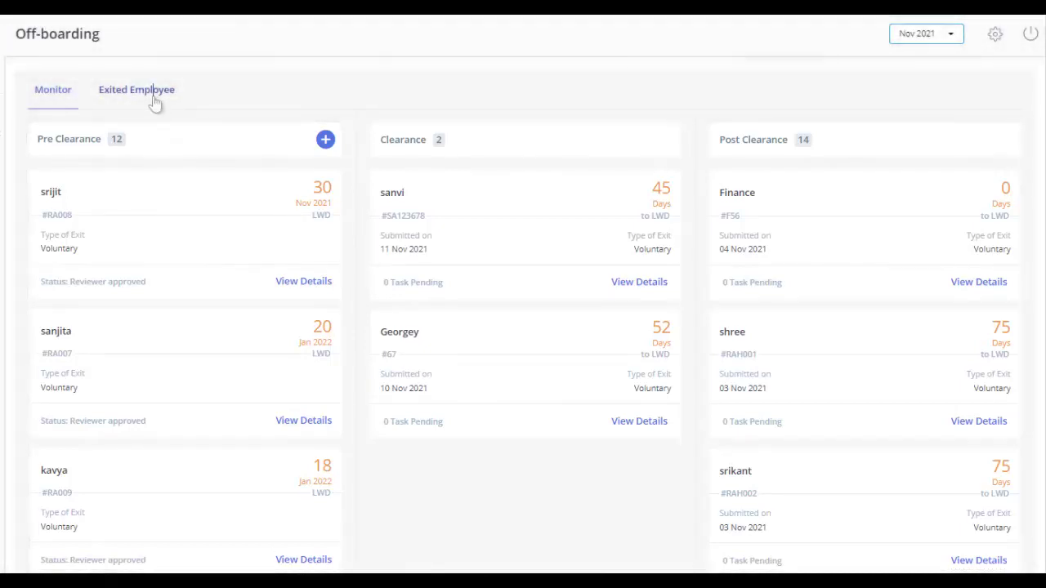
- Look over the exited employees list, then start a new exit request from Pre Clearance
left_click(155, 100)
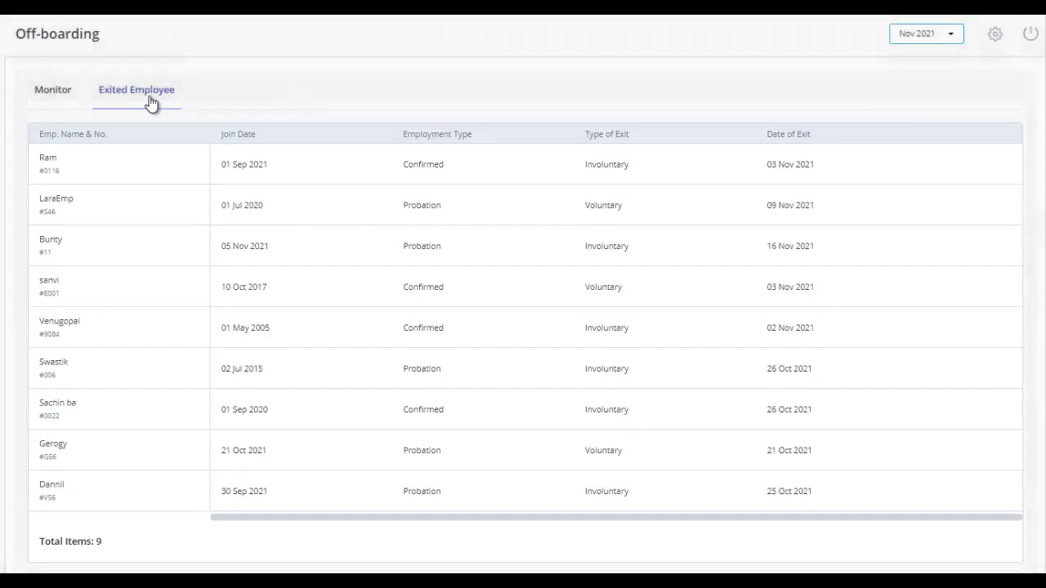
left_click(54, 96)
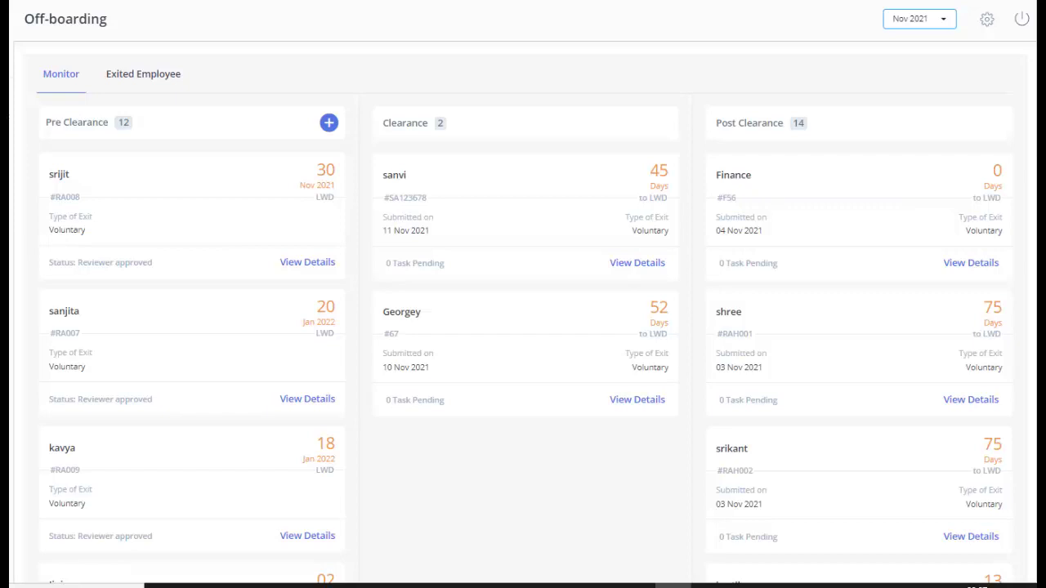
left_click(329, 123)
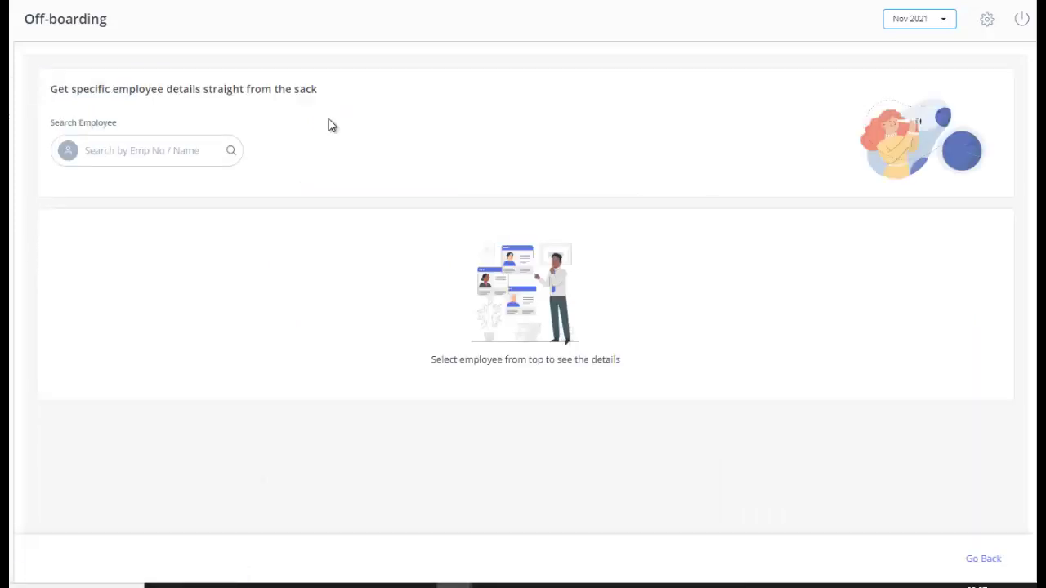
- Search by employee number, select the matching employee, and set Type of Exit to Voluntary
left_click(182, 152)
type("8888")
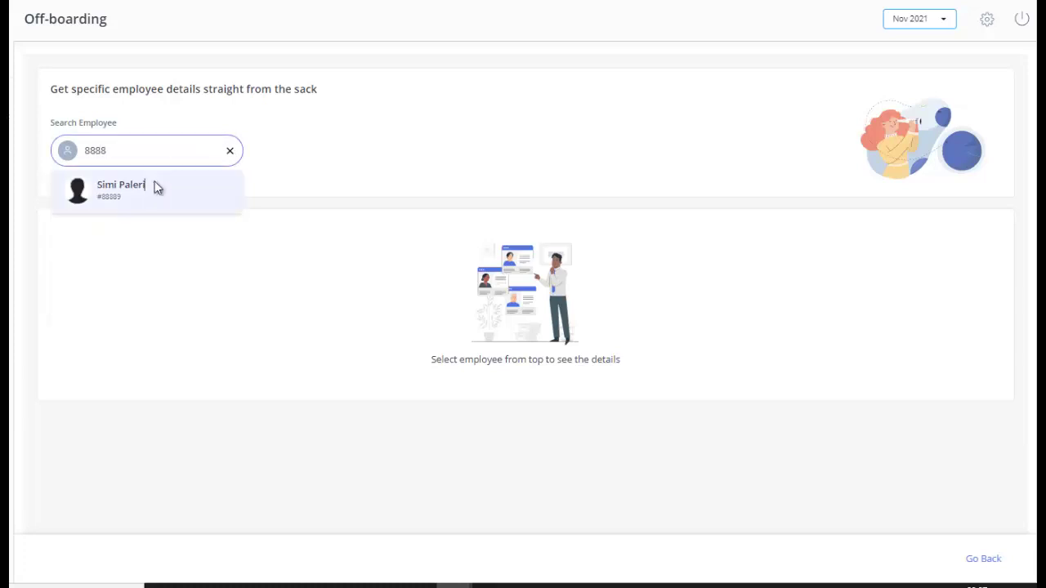
left_click(156, 187)
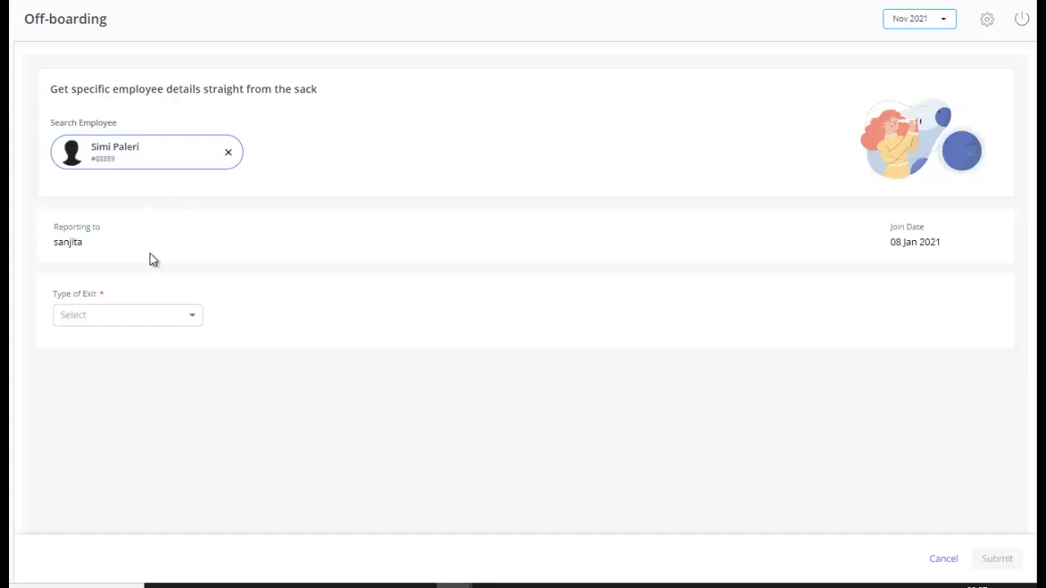
left_click(138, 318)
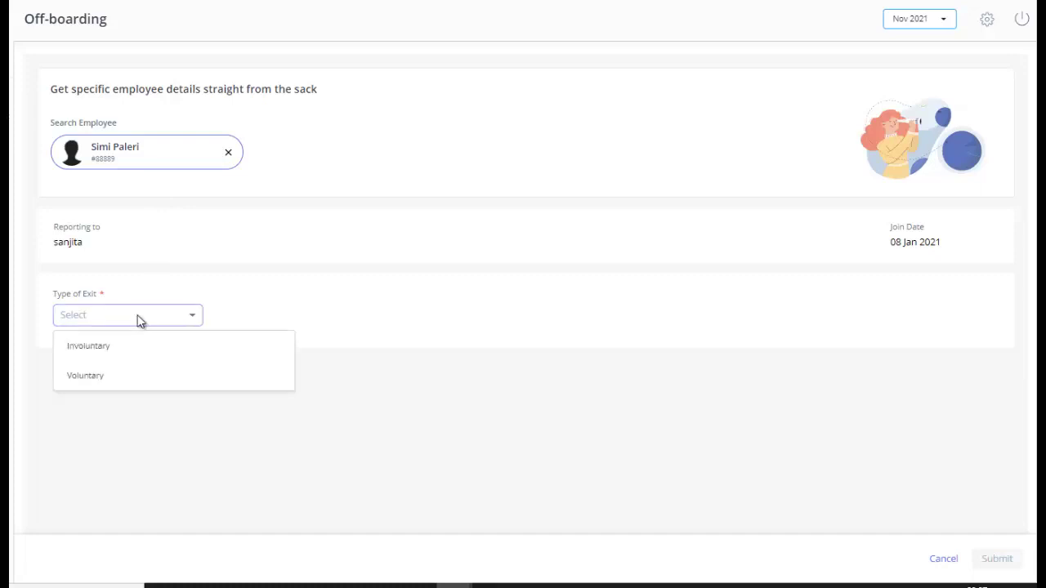
left_click(122, 376)
- Set the submission date to 28 Oct 2021 and the required LWD to 25 Nov 2021
scroll(121, 381, "down", 3)
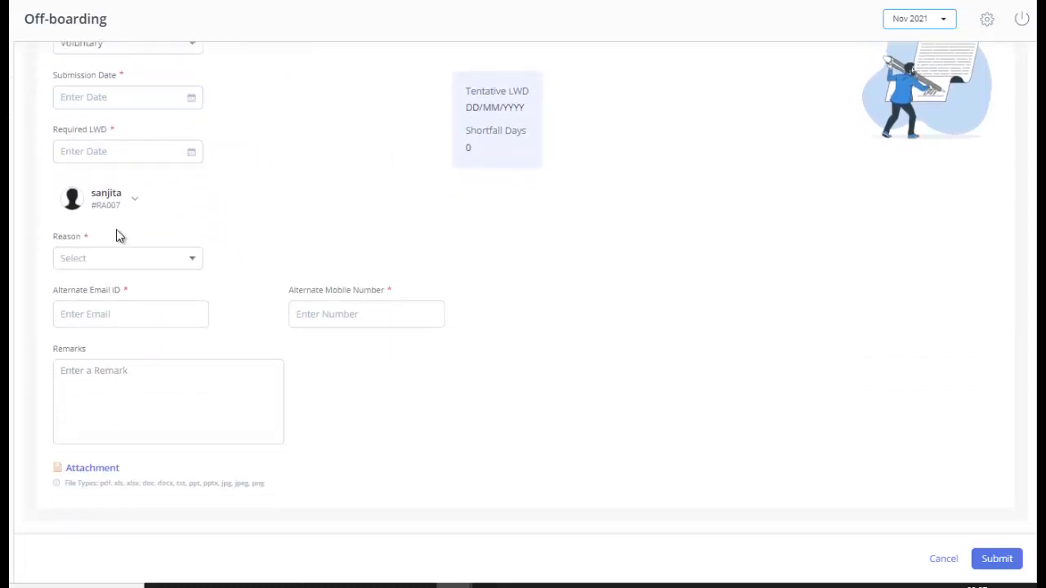
left_click(191, 105)
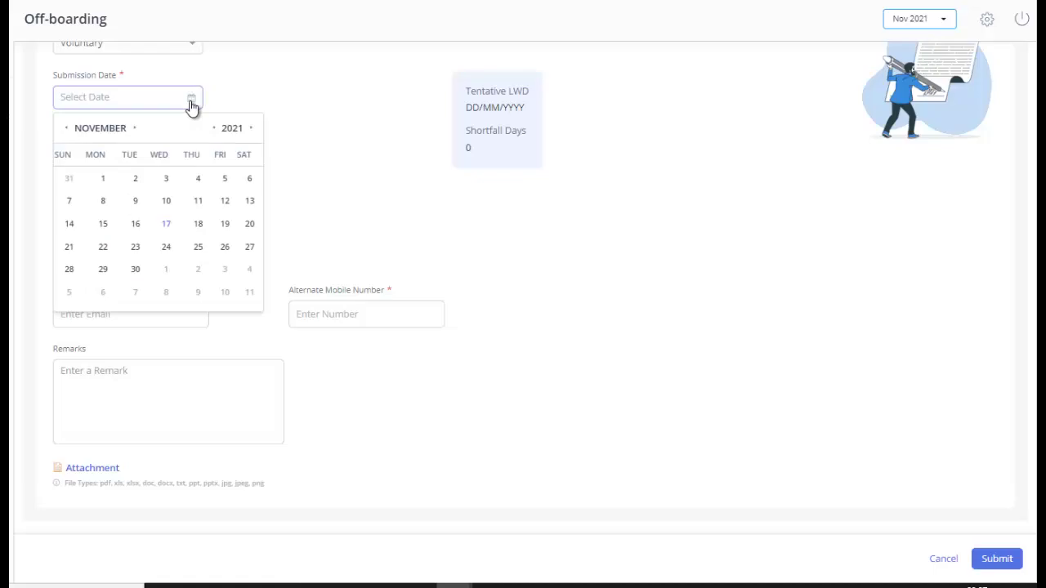
left_click(65, 126)
left_click(199, 270)
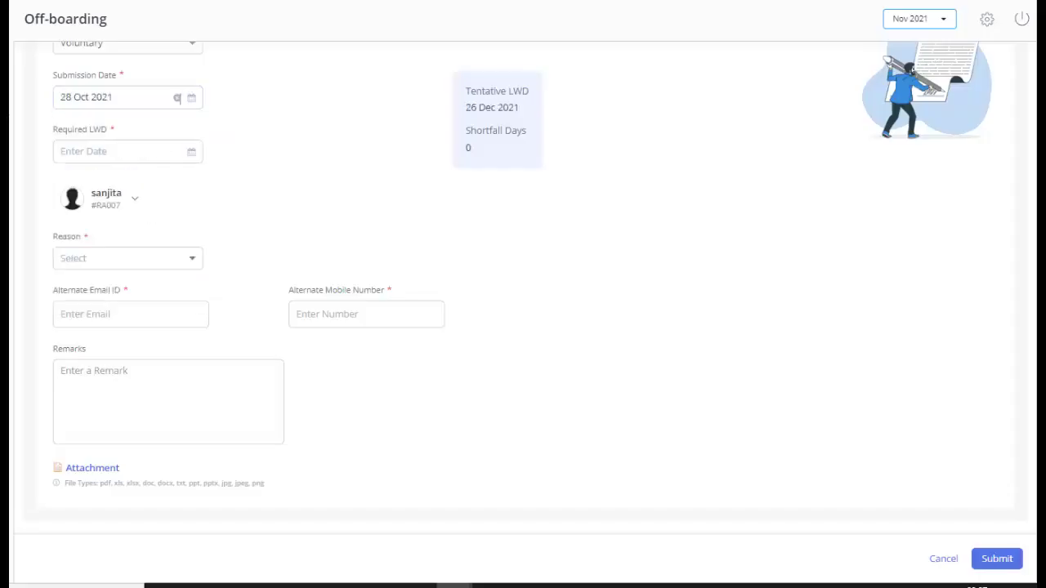
left_click(193, 155)
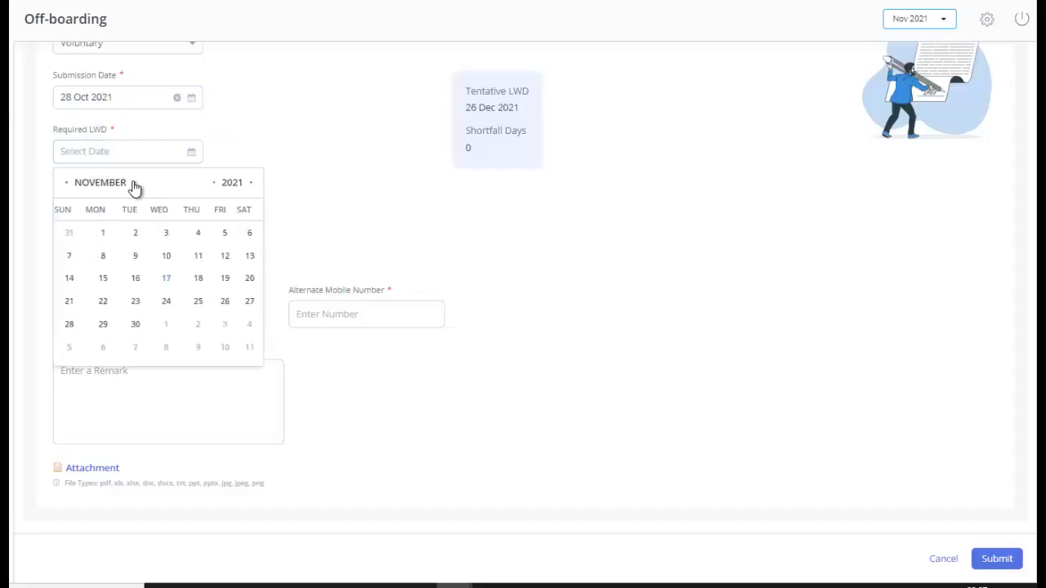
left_click(198, 302)
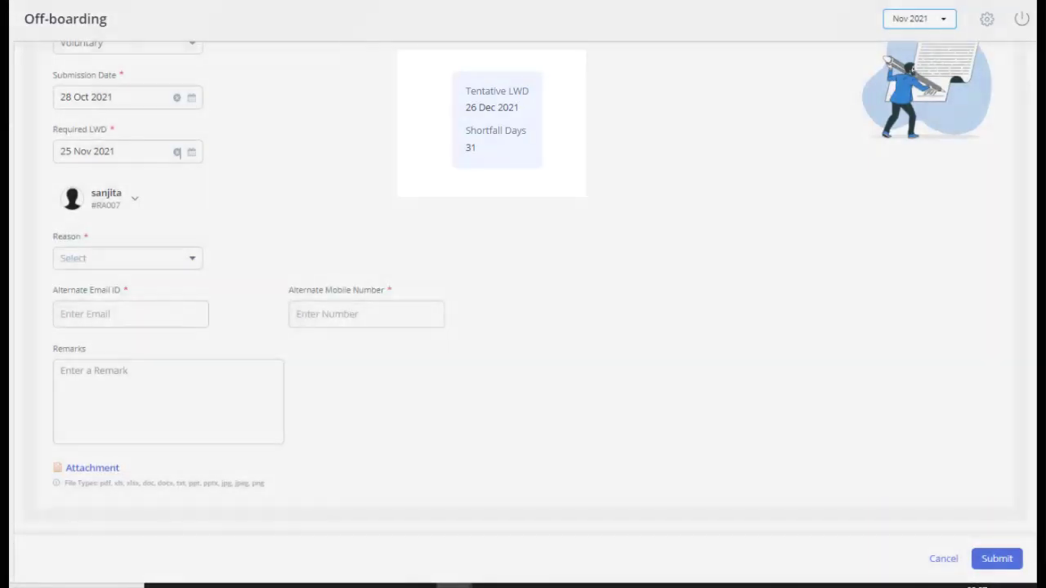
- Choose Better Job Prospect as the reason, fill the alternate contact details, and begin a remark
left_click(123, 262)
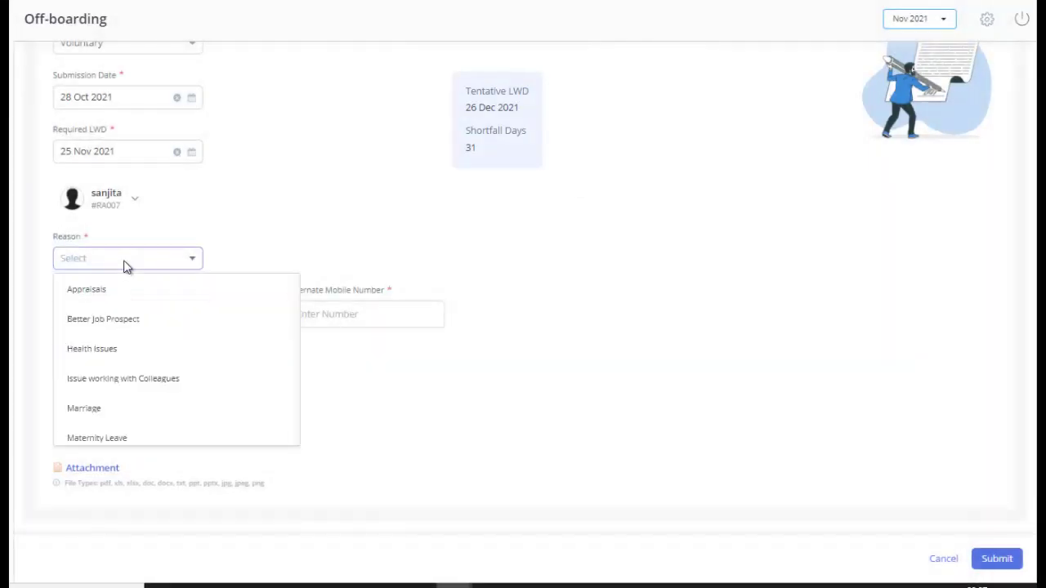
left_click(116, 325)
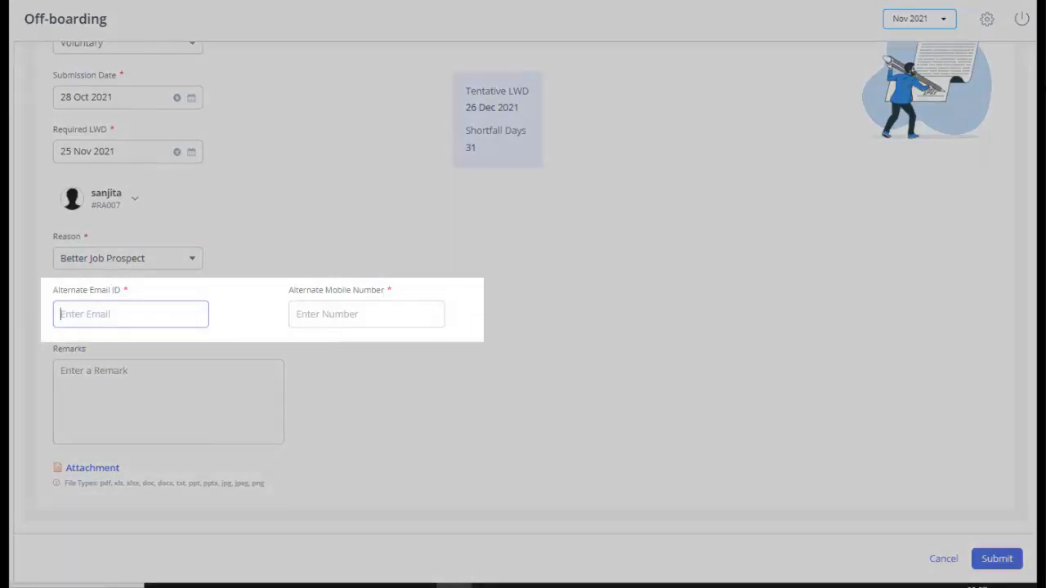
left_click(96, 371)
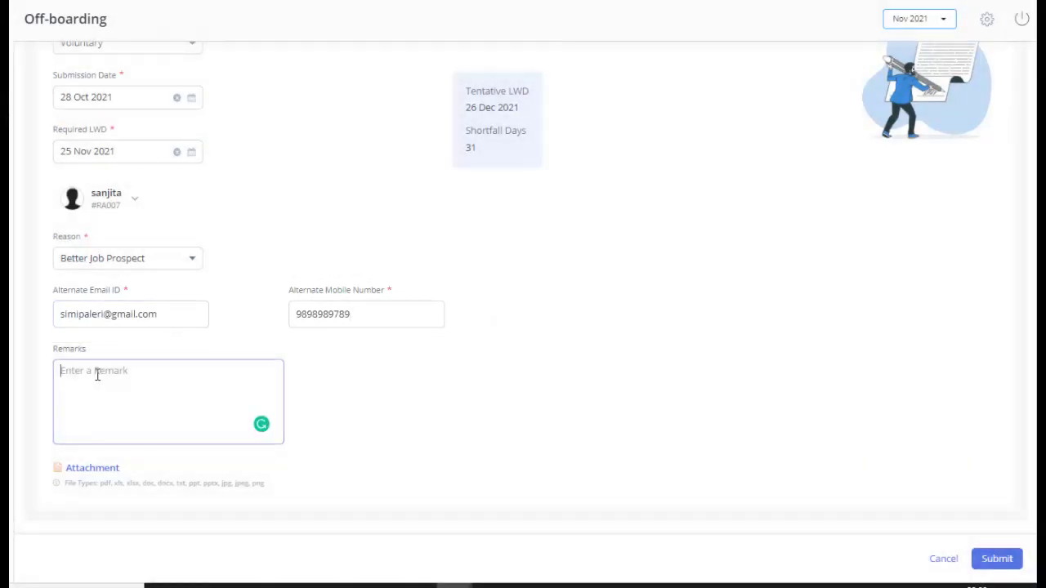
left_click(76, 469)
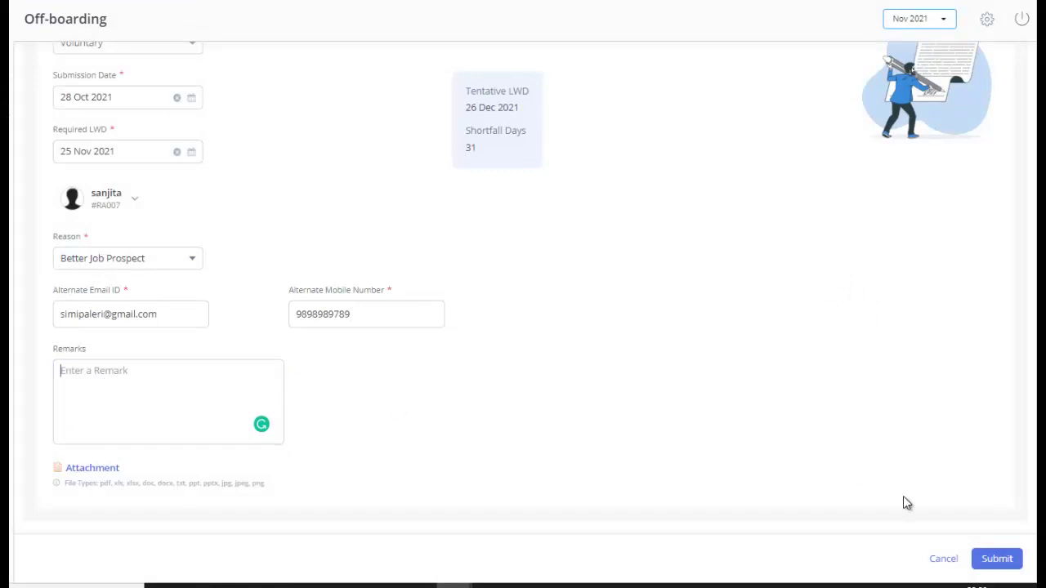
- Submit the resignation form and confirm the voluntary exit, bringing Pre Clearance to 13
left_click(991, 559)
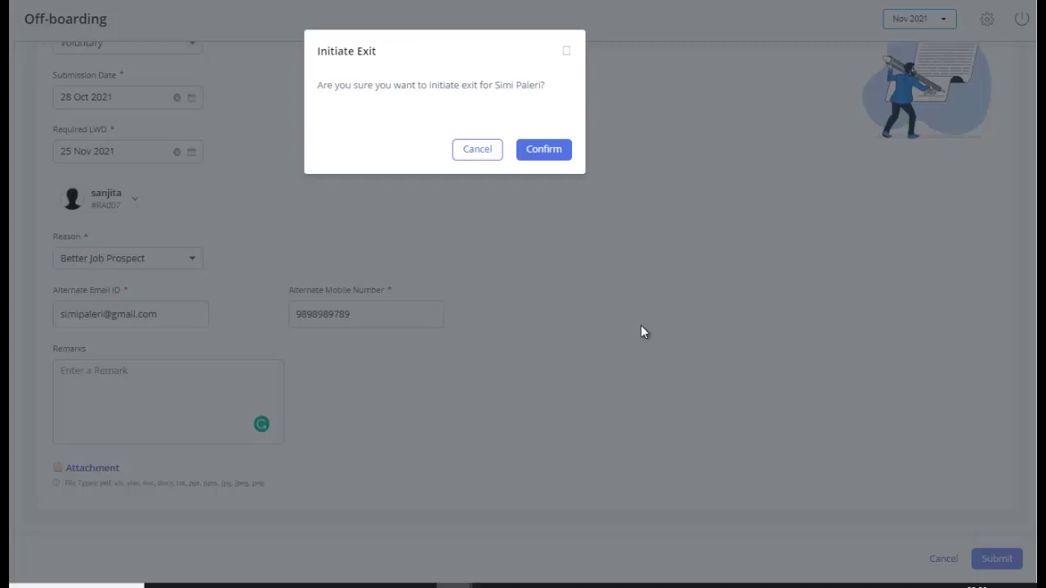
left_click(541, 154)
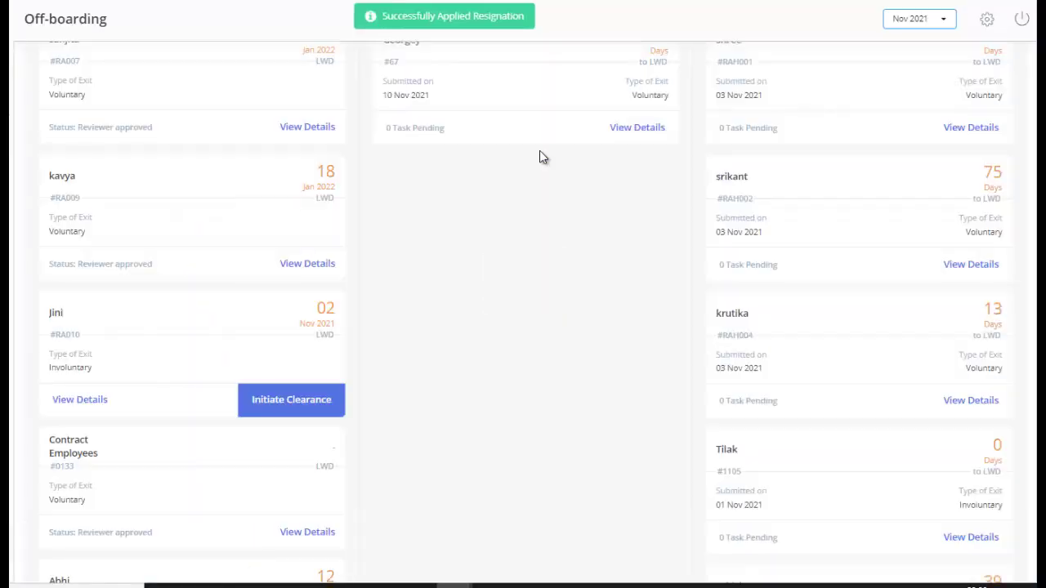
scroll(539, 157, "up", 1)
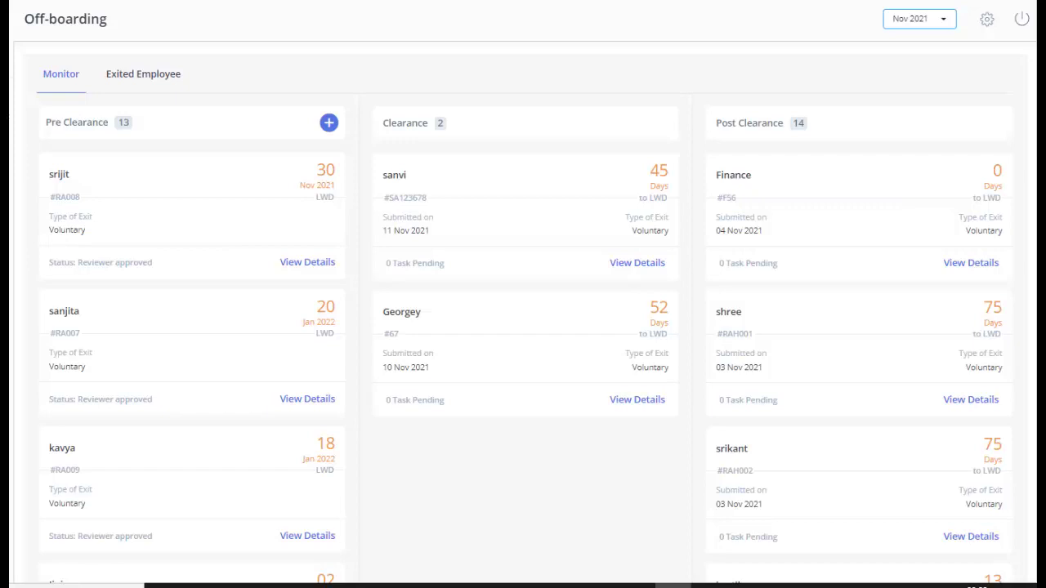
- Create an Involuntary exit for the selected employee with reason Termination, LWD 17 Nov 2021, and confirm it
left_click(328, 122)
left_click(167, 155)
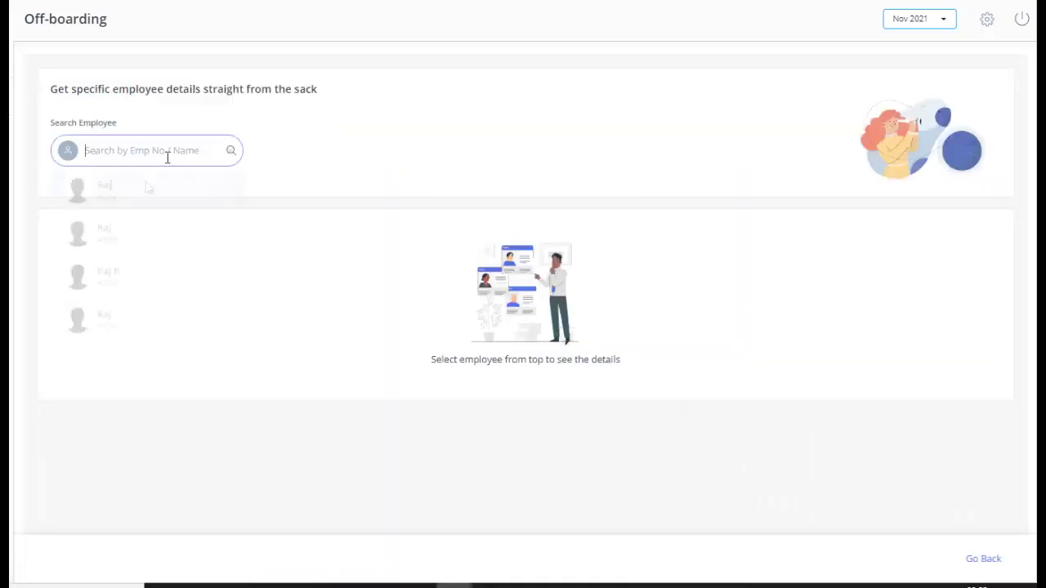
left_click(147, 187)
left_click(120, 316)
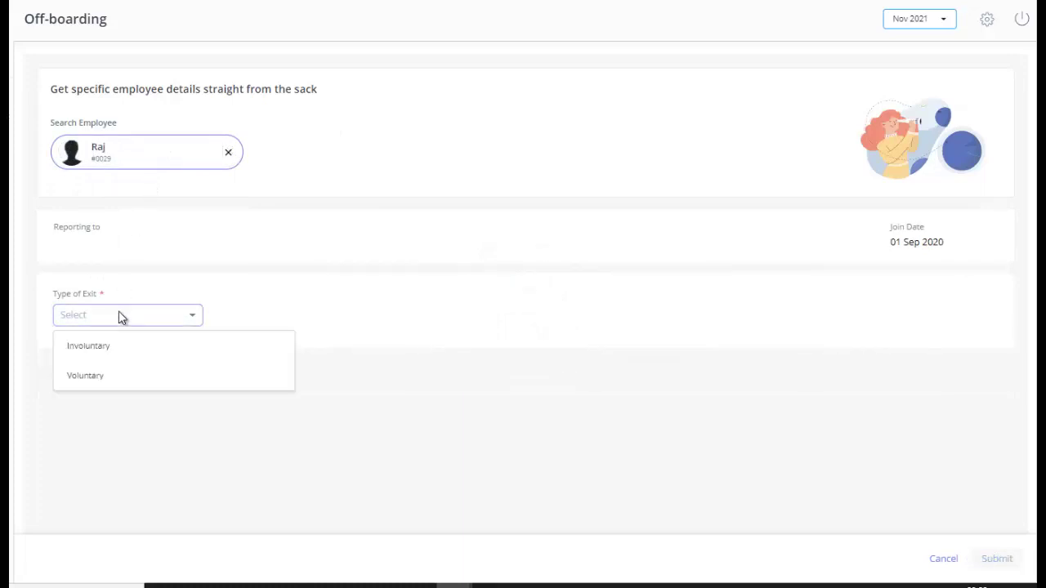
left_click(110, 351)
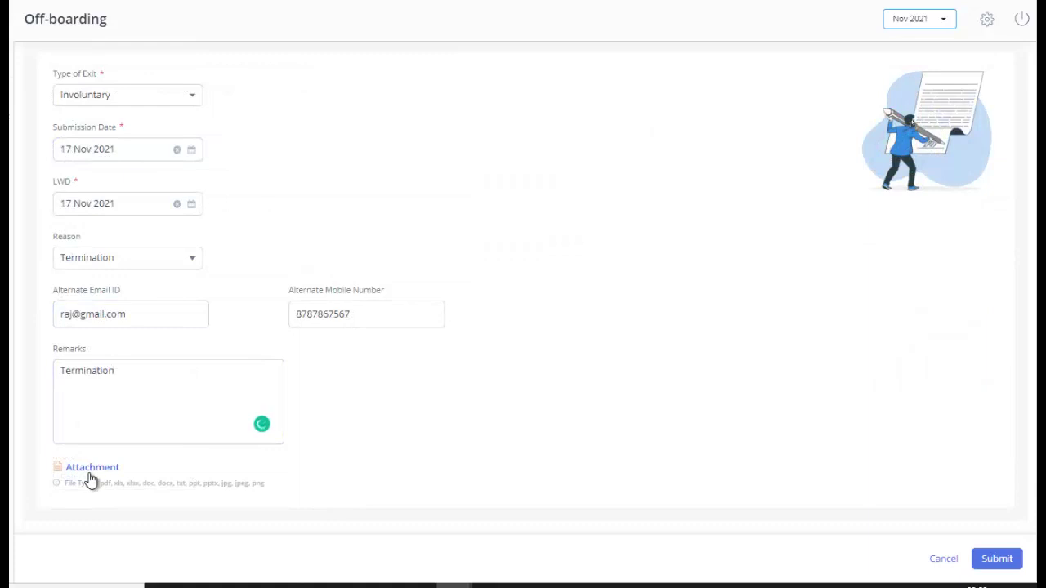
left_click(992, 559)
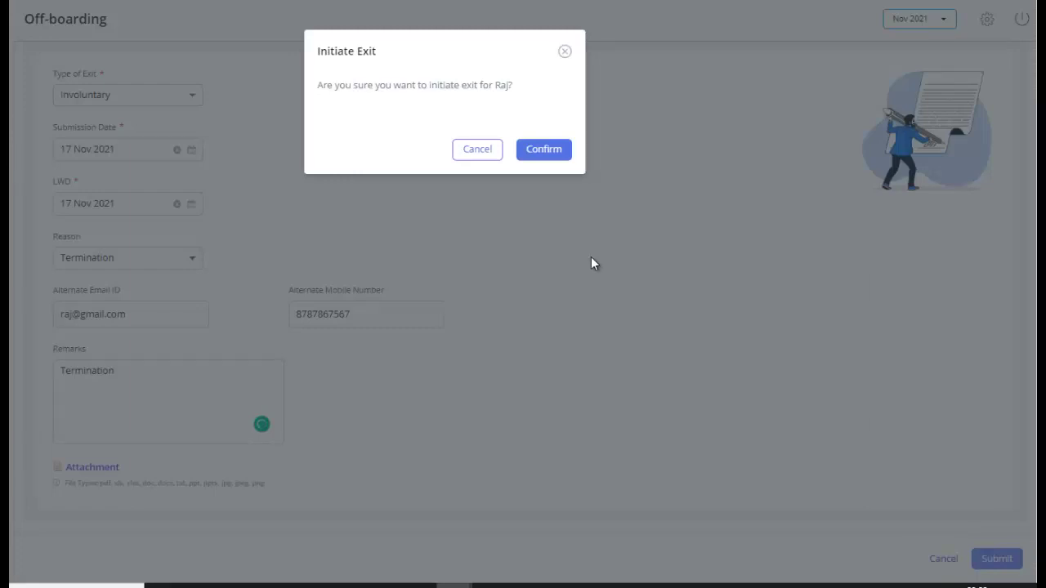
left_click(553, 155)
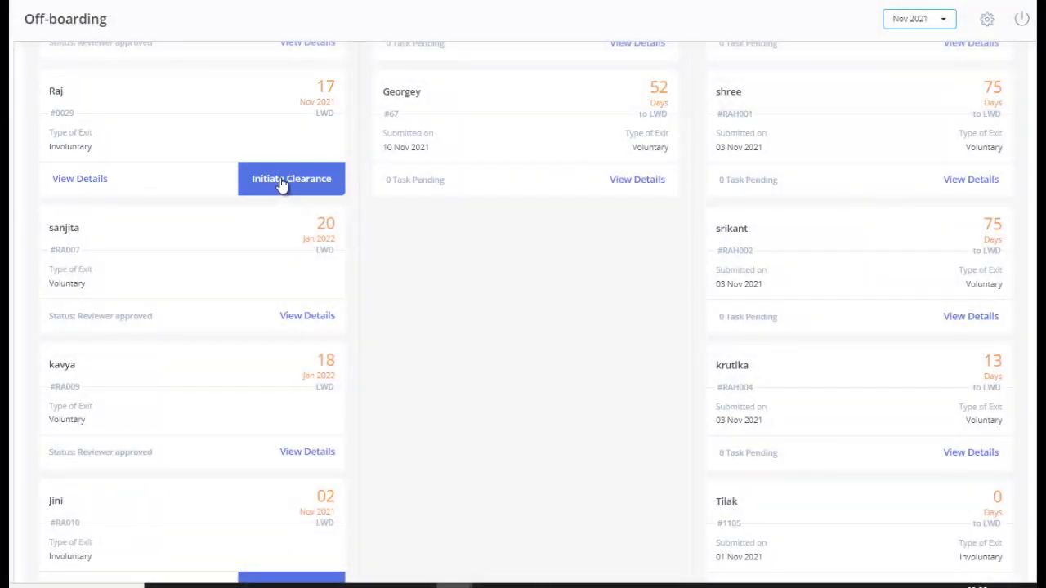
- Initiate clearance on the involuntary exit card and confirm, raising Clearance to 3 cases
left_click(280, 181)
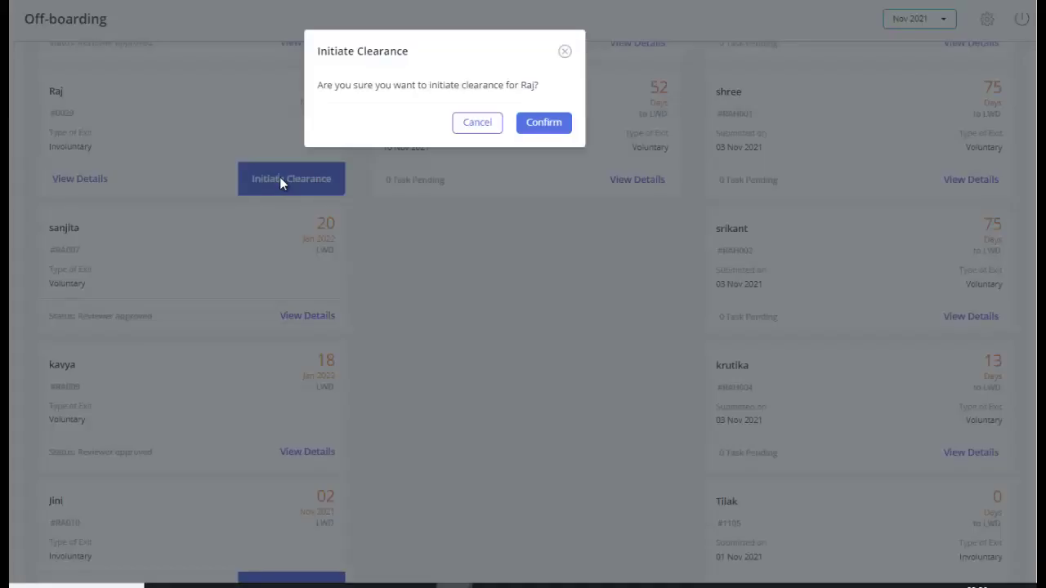
left_click(547, 128)
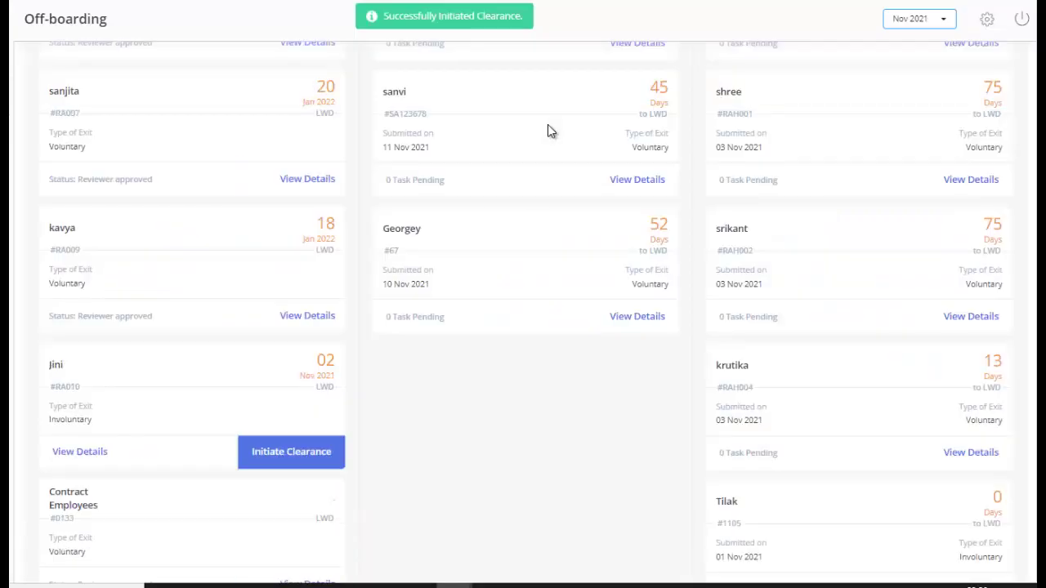
scroll(1027, 187, "up", 2)
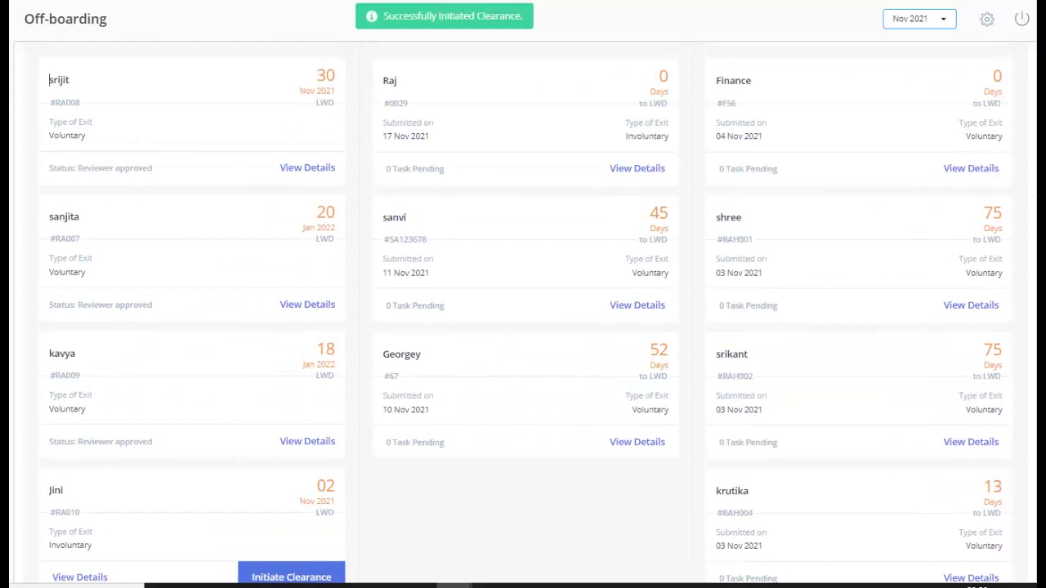
scroll(775, 129, "up", 1)
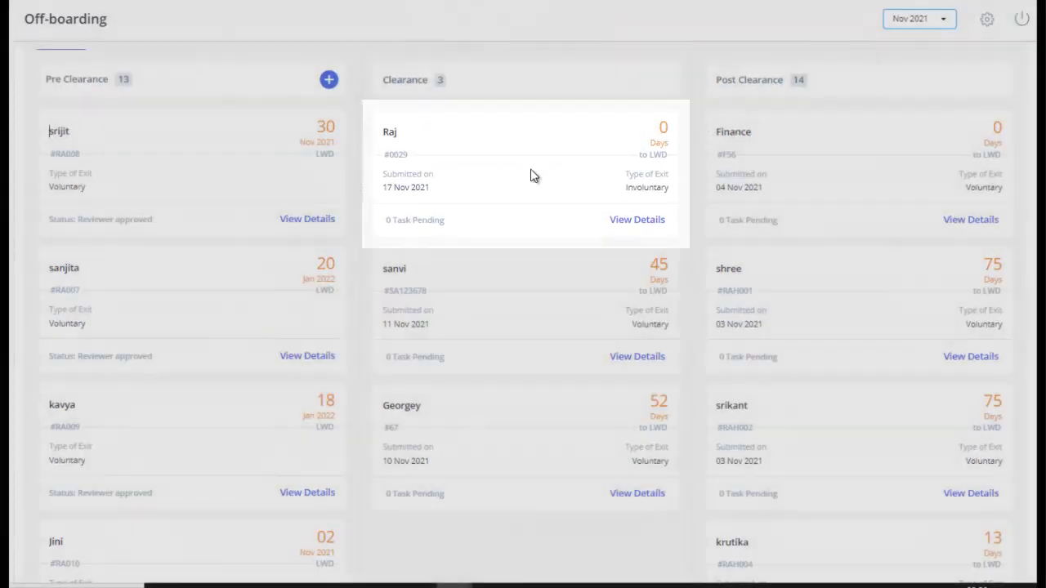